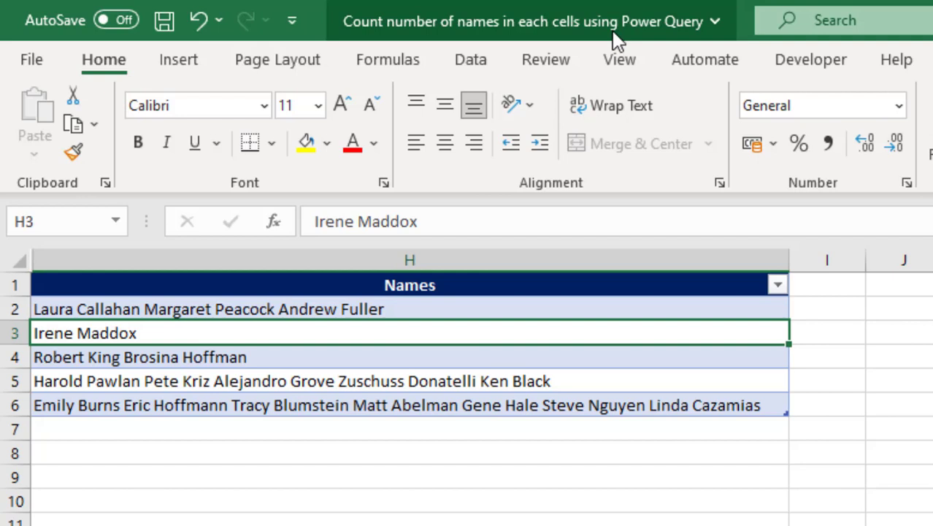
- Review the names in the first and second rows, then select a cell inside the Names table
left_click(290, 312)
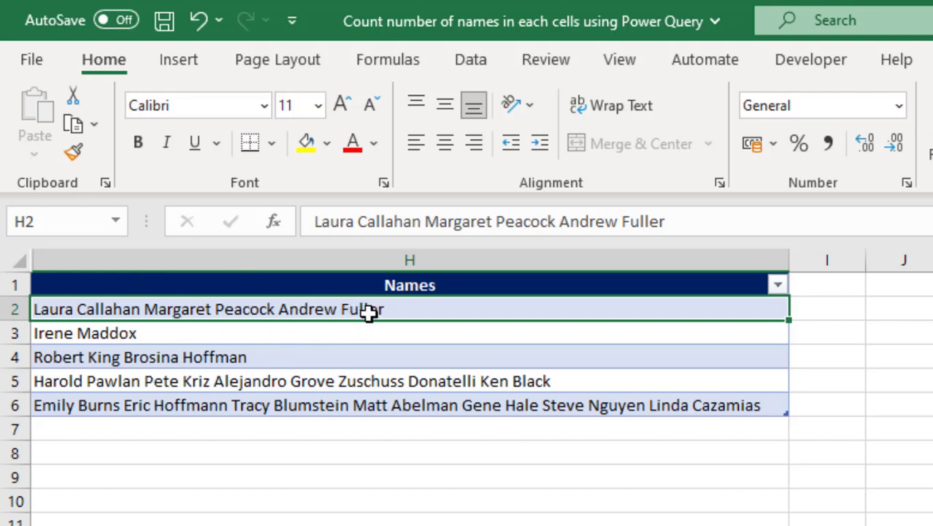
left_click(190, 335)
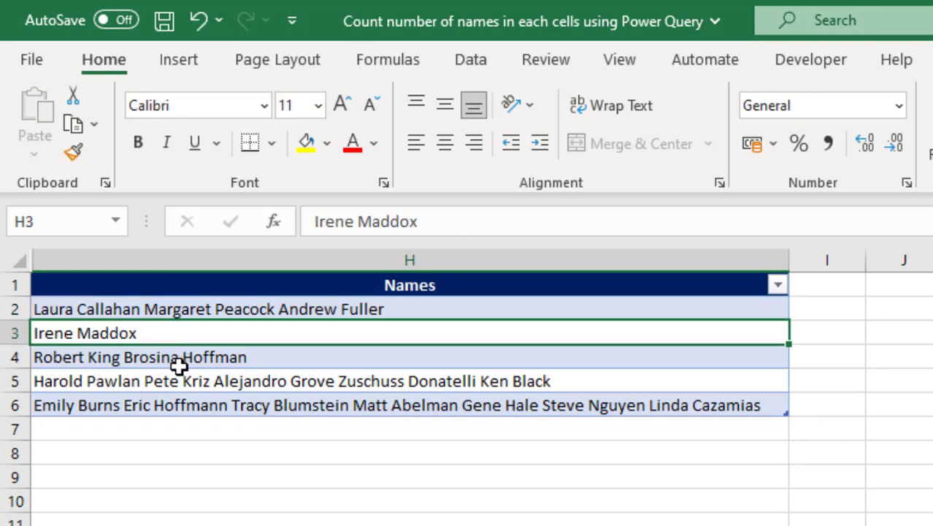
left_click(224, 363)
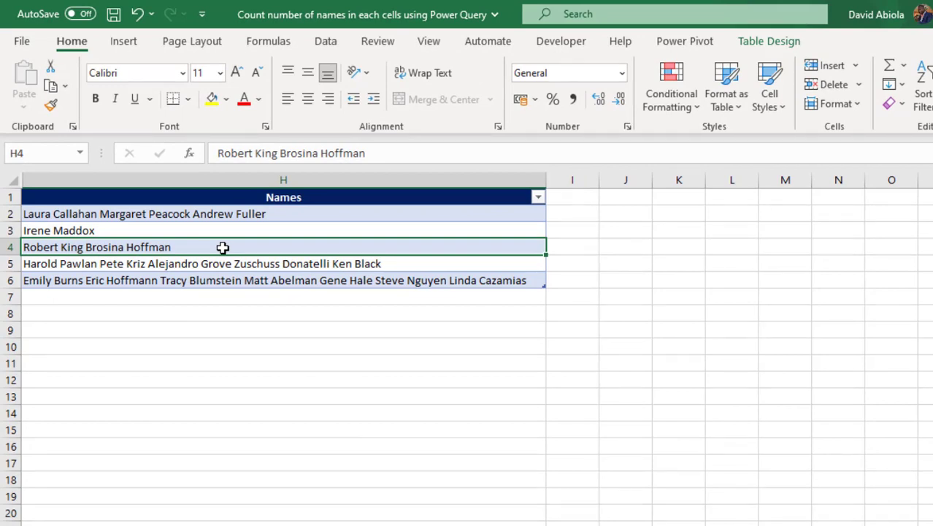
- Load the Names table into Power Query with Get Data from Table/Range, creating the Data query
right_click(223, 248)
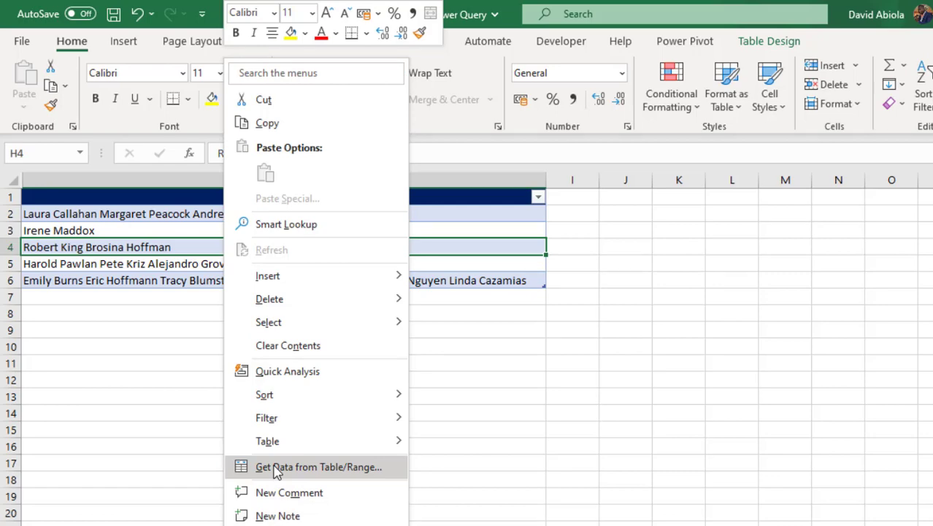
left_click(495, 221)
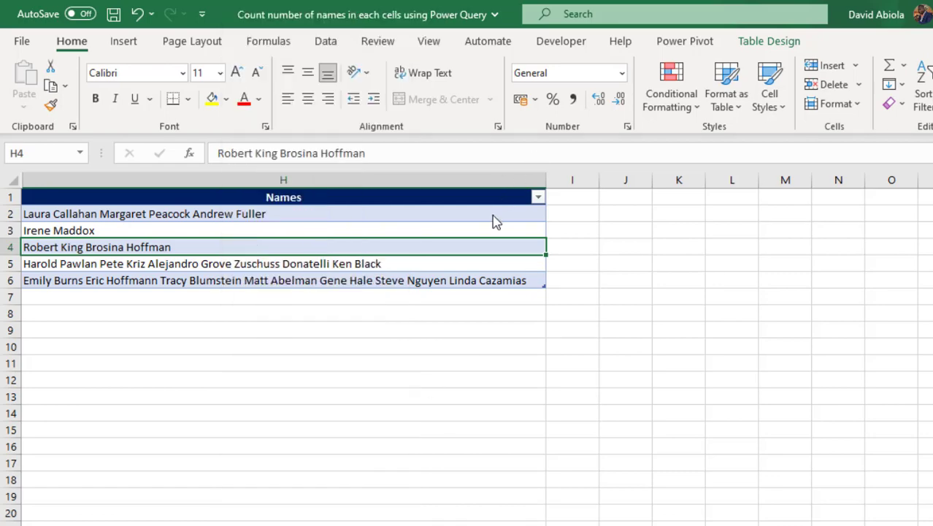
left_click(329, 39)
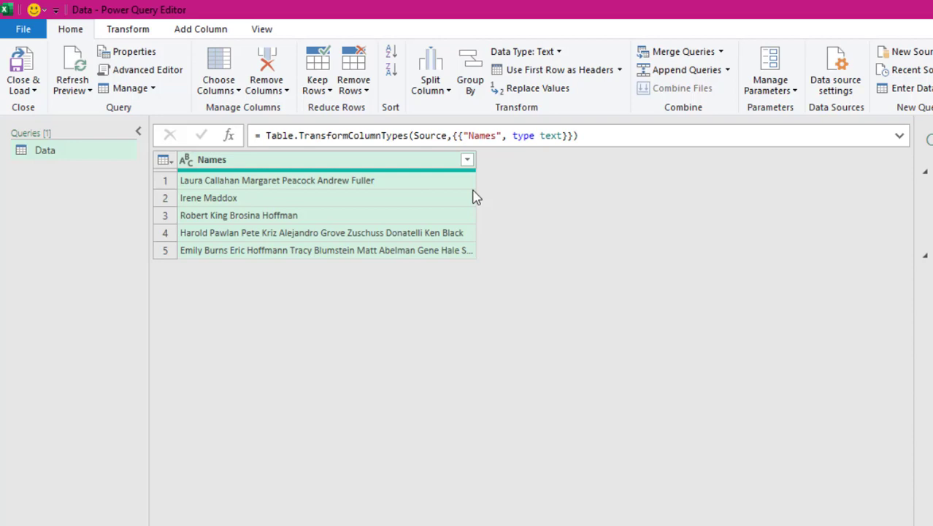
- Start a new Custom Column for the Data query from the Add Column commands
left_click(183, 30)
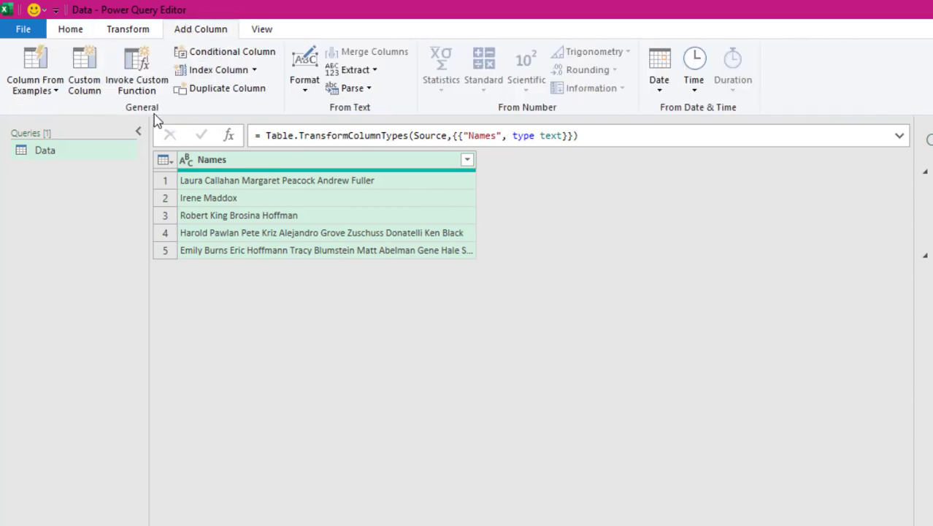
left_click(91, 86)
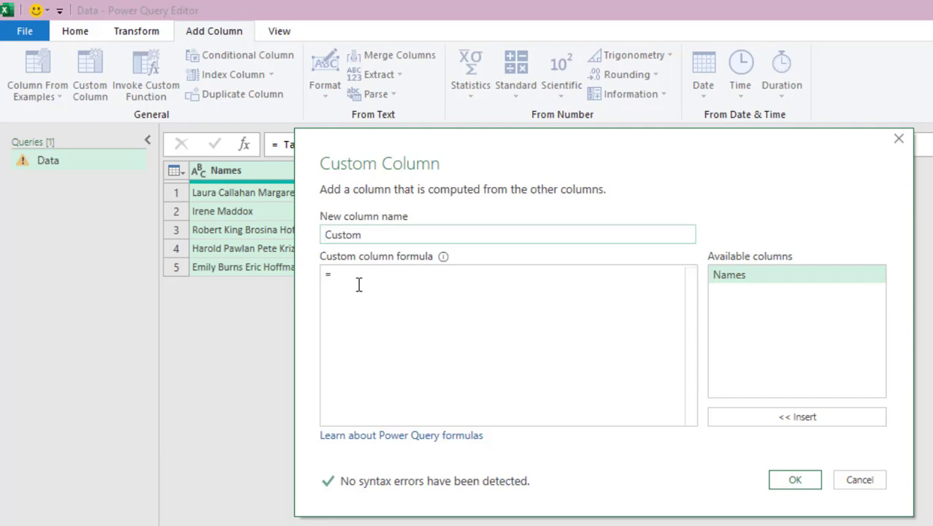
- Create a Custom column with the formula Text.Length(Text.Trim([Names]))
left_click(354, 283)
type("len")
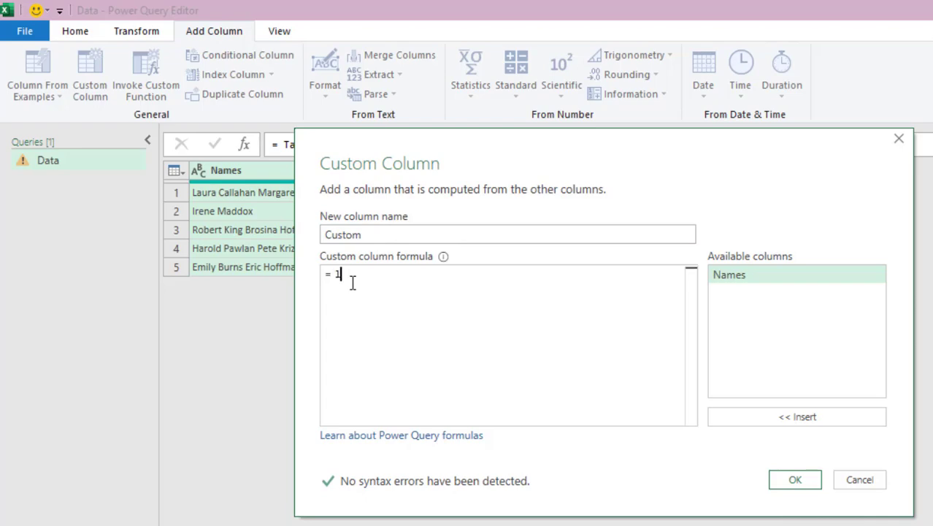
type("gth")
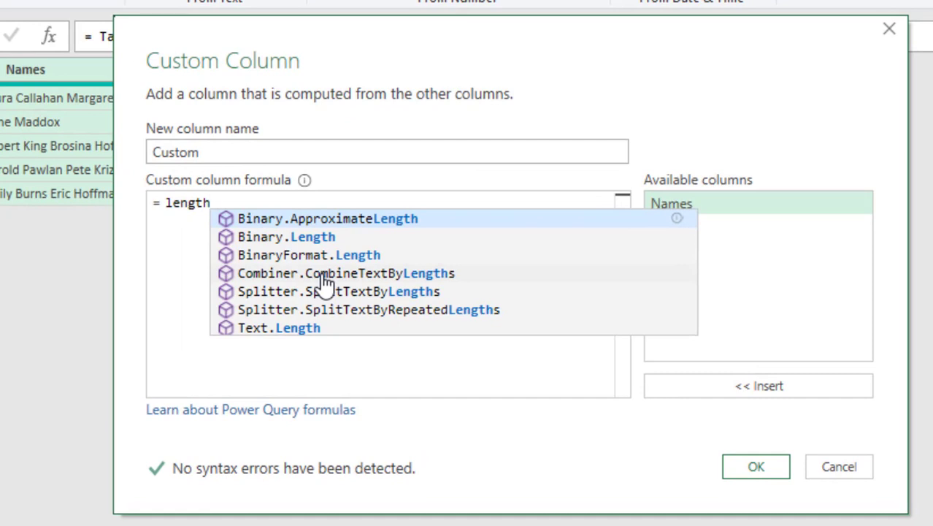
left_click(296, 329)
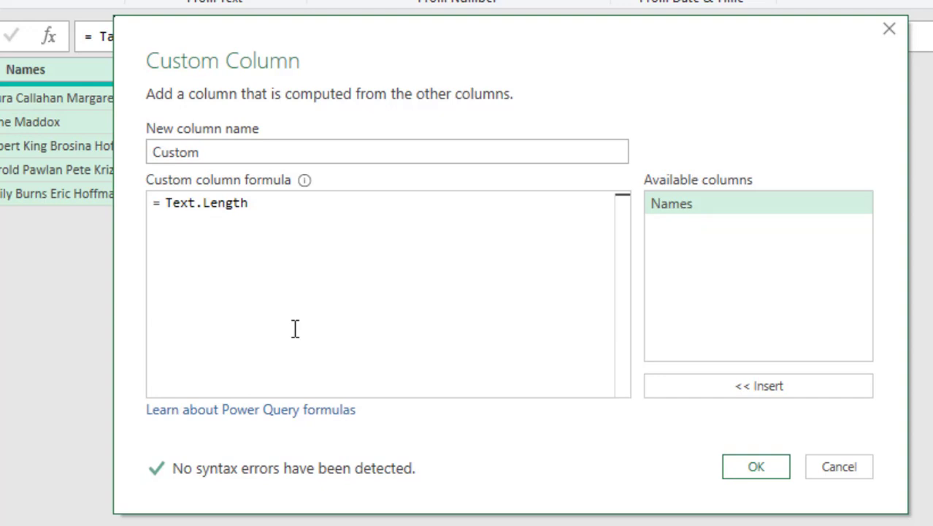
type("(")
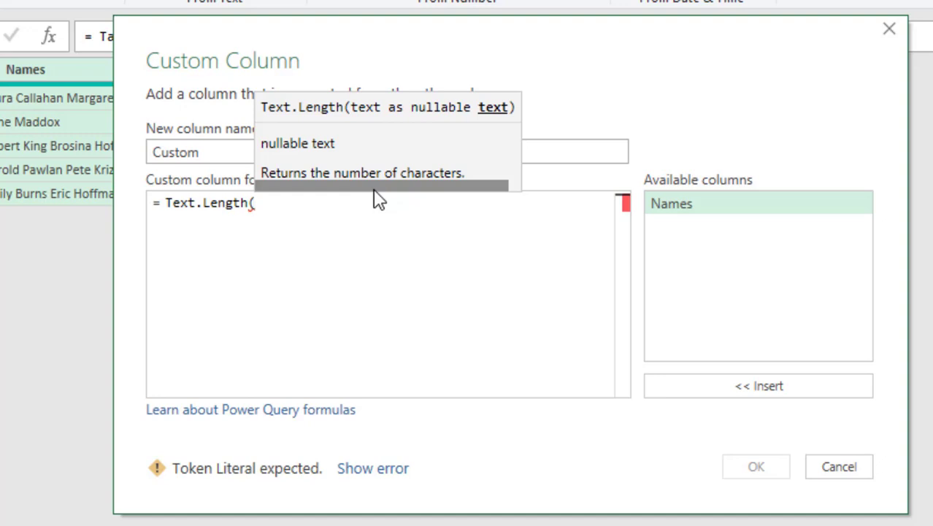
type("trim")
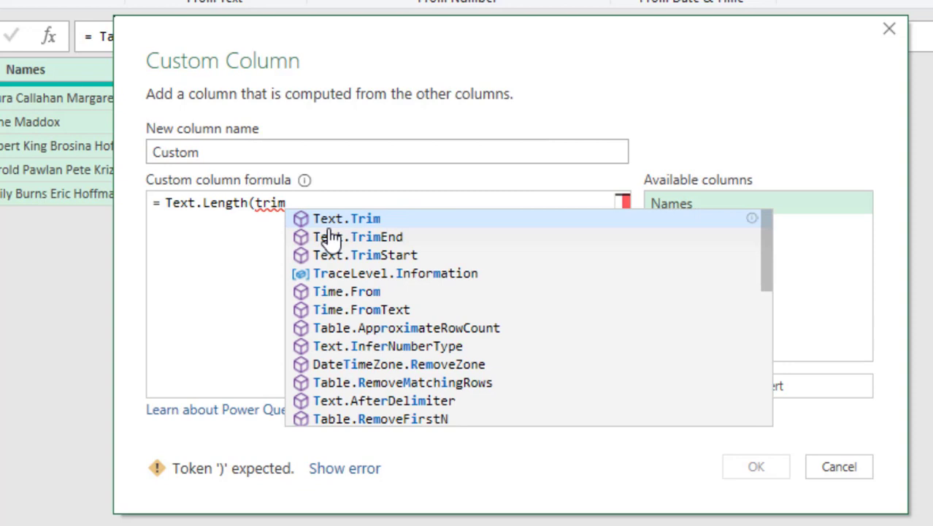
key("Tab")
type("(")
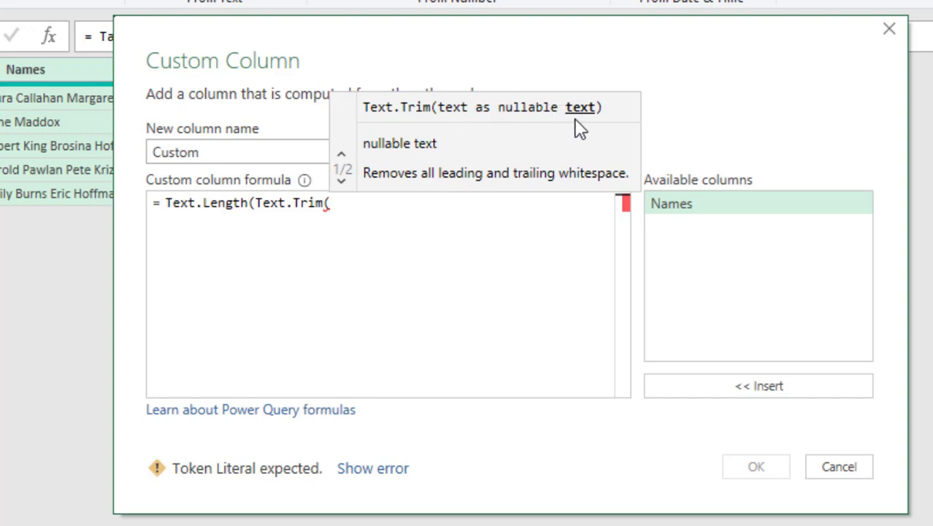
double_click(684, 213)
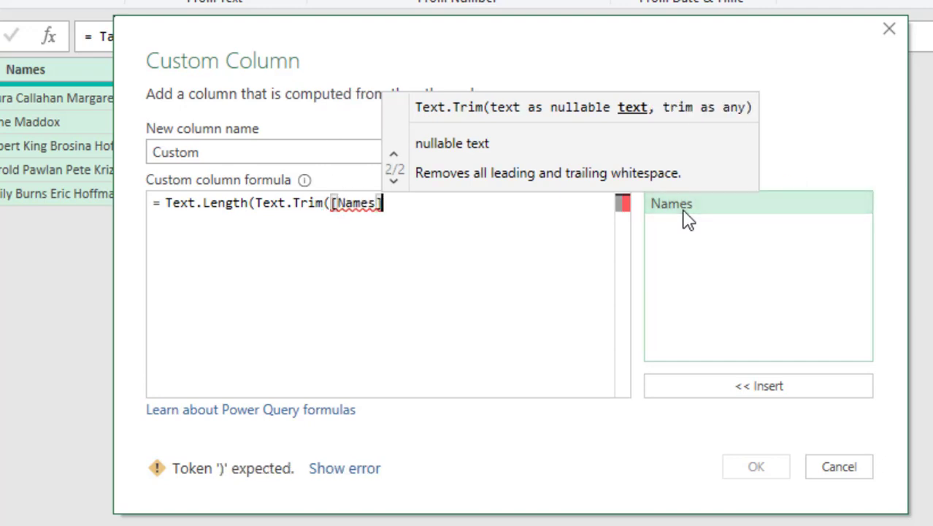
type("))")
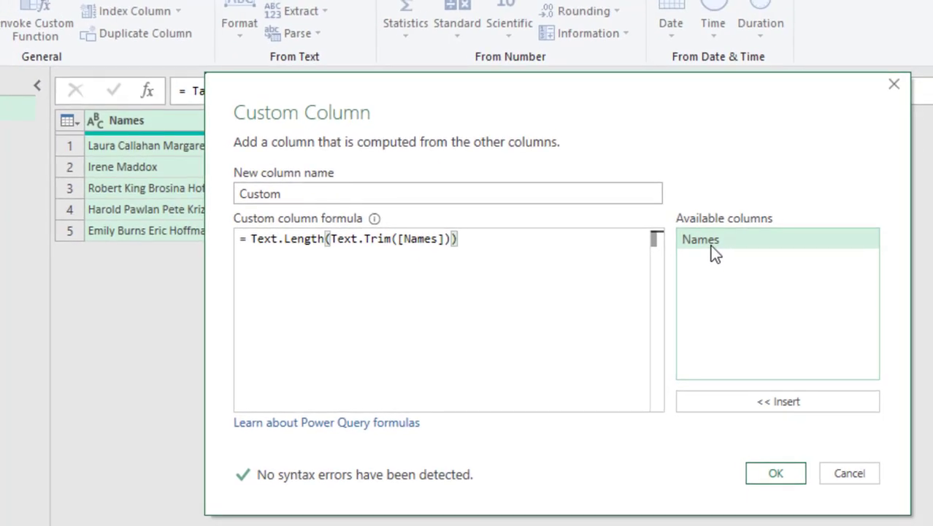
left_click(782, 471)
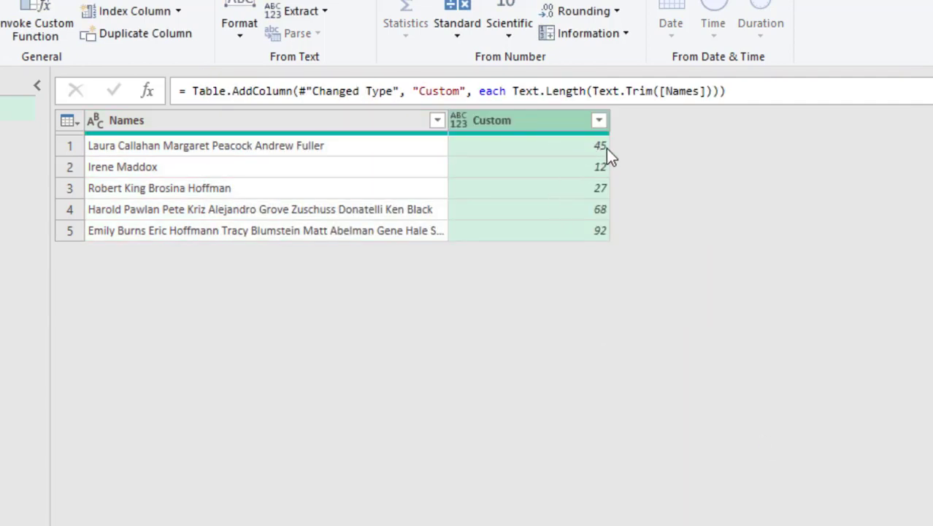
- Check the Custom values 45 and 12 against the names, then reopen the Added Custom formula
left_click(588, 148)
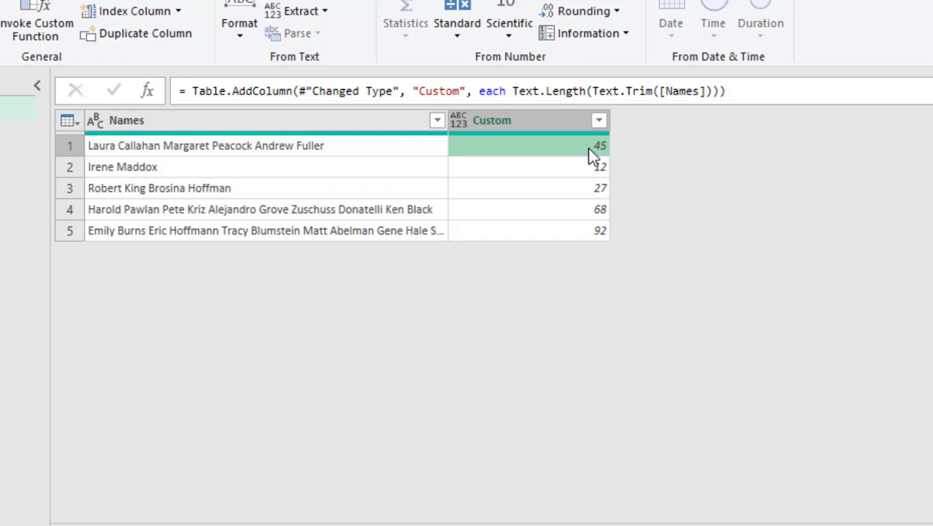
left_click(226, 146)
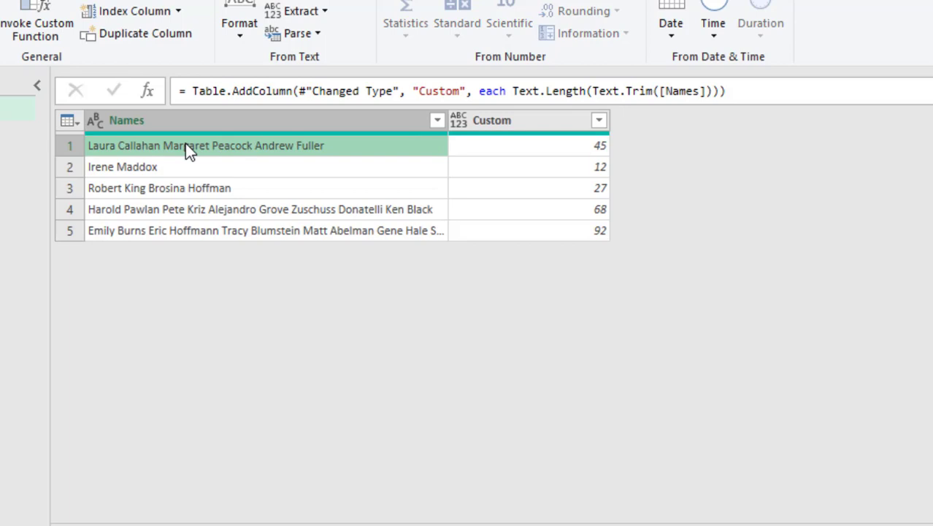
left_click(538, 167)
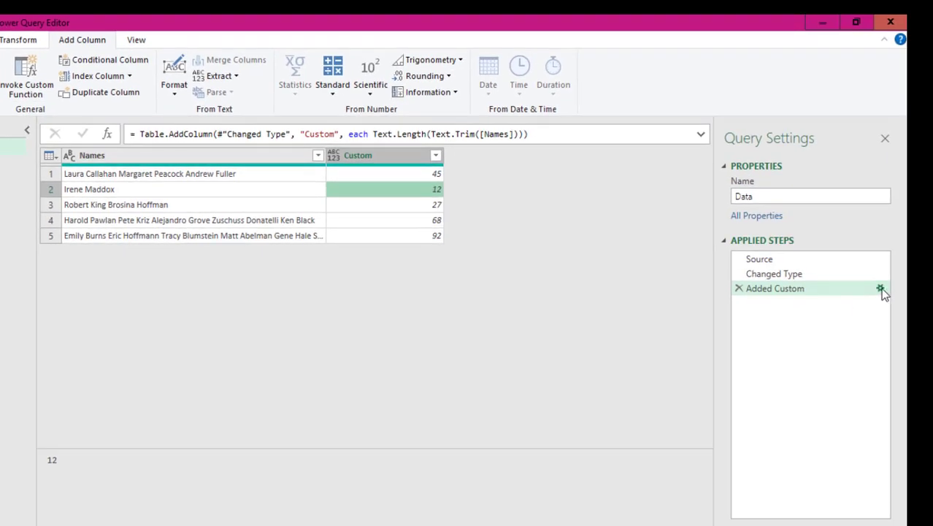
left_click(881, 288)
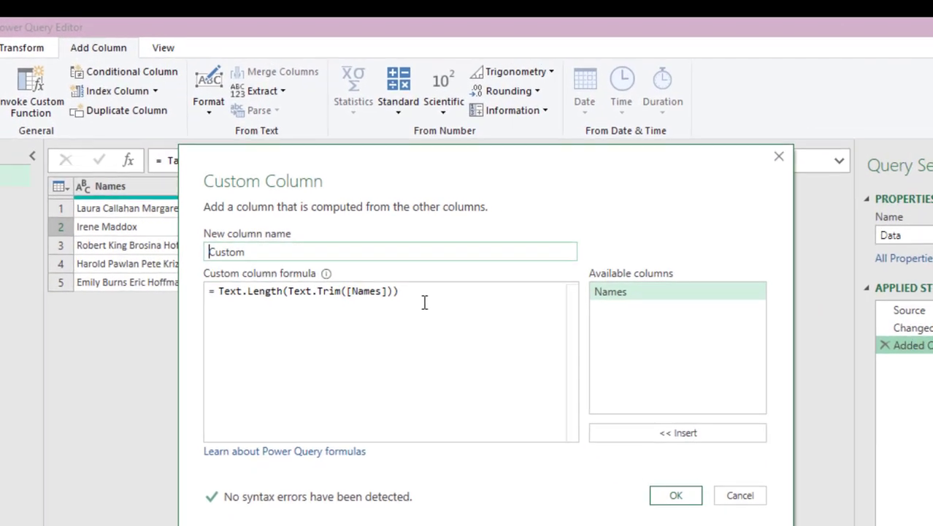
- Append -Text.Length(Text.Replace( to the end of the Custom formula
left_click(354, 249)
type("-")
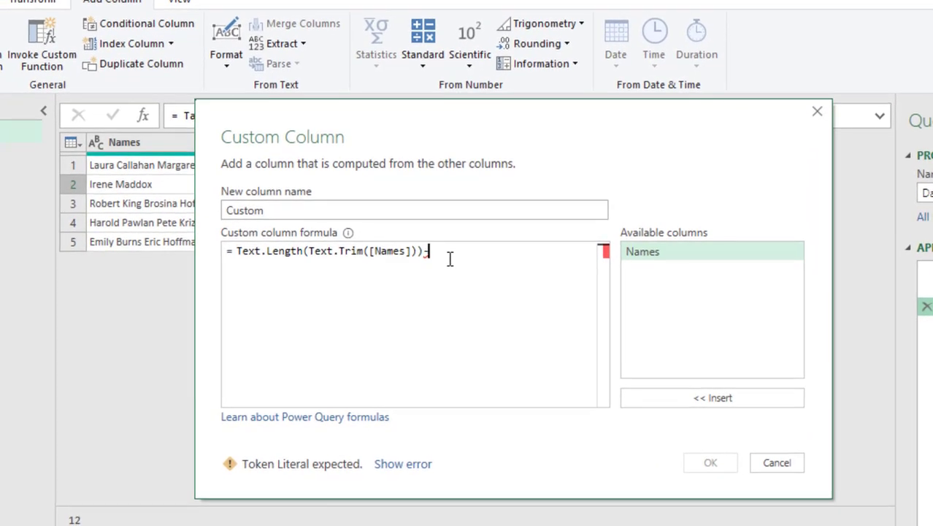
type("leng")
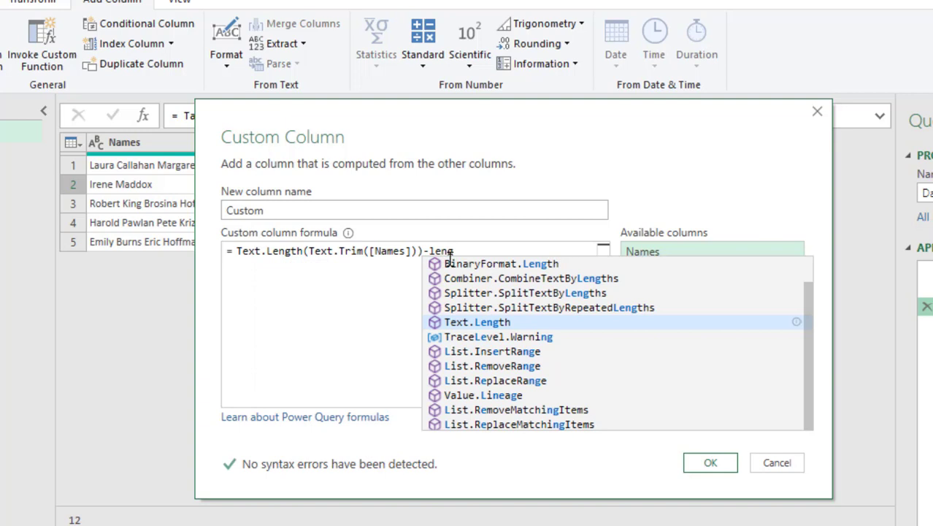
type("th")
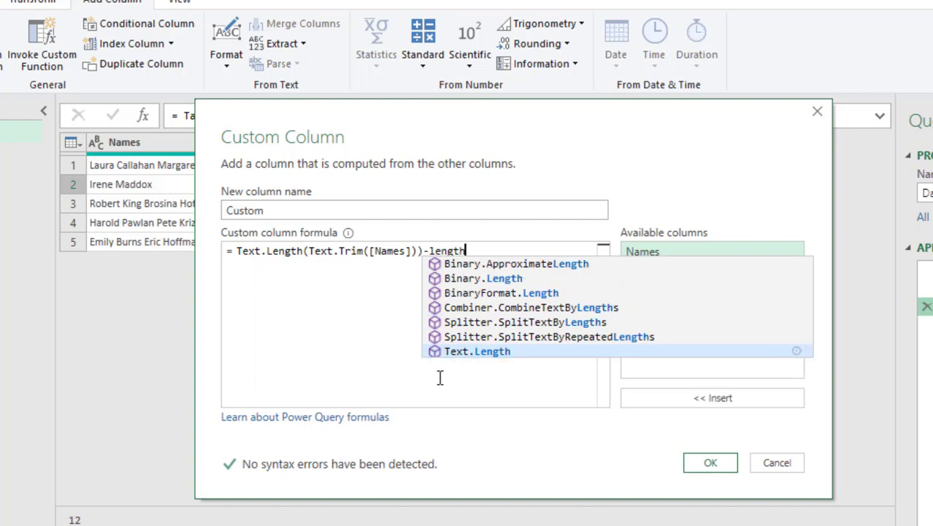
left_click(472, 353)
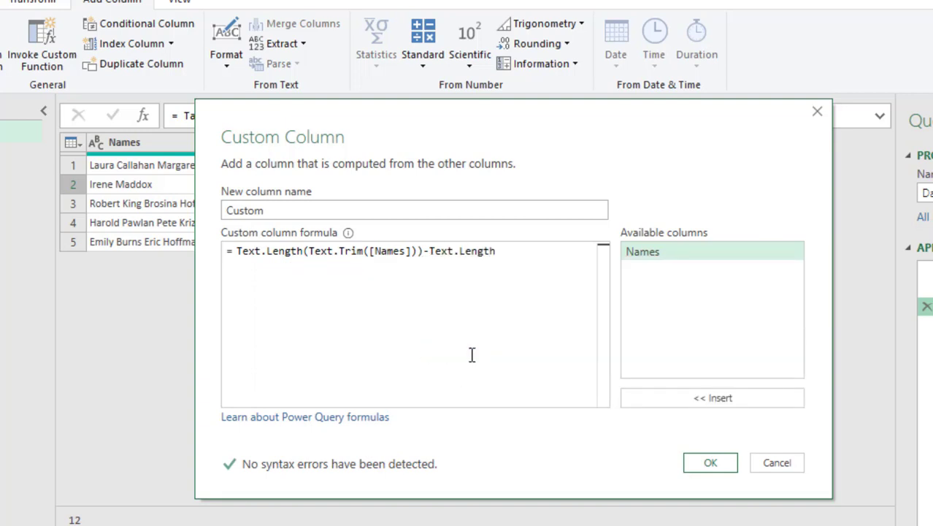
type("(")
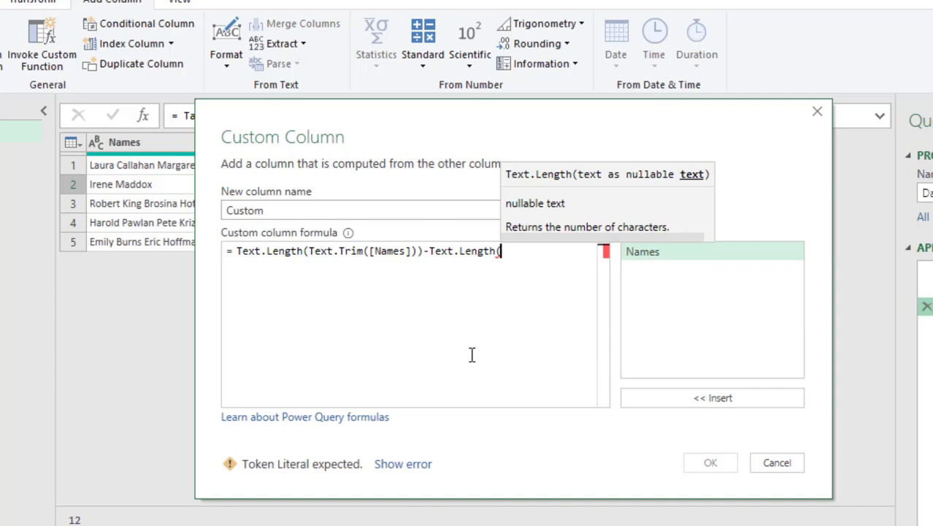
type("rep")
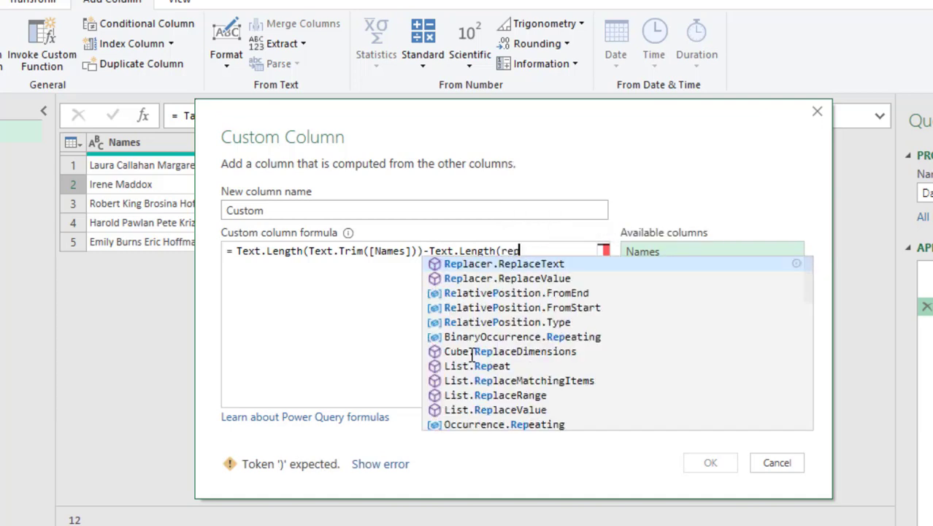
type("lace")
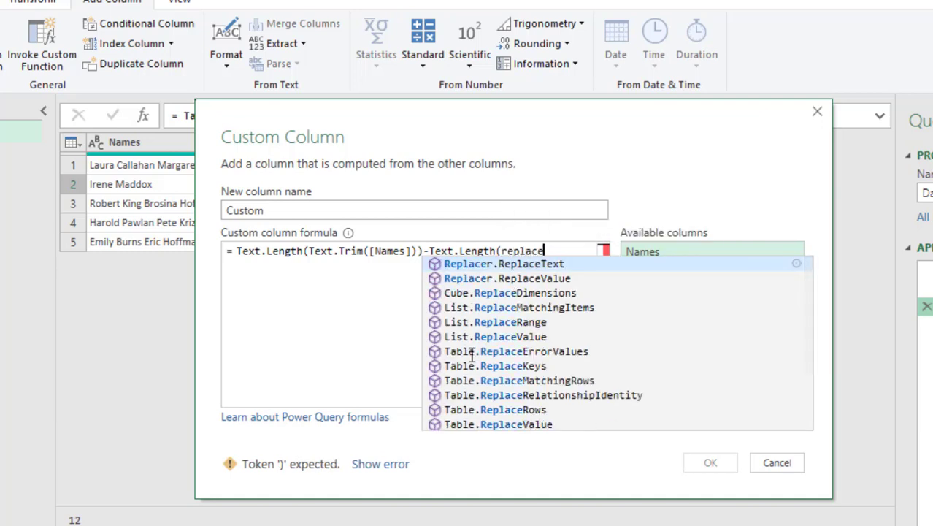
key("Down")
key("Down")
key("Down")
key("Down")
key("Down")
key("Down")
key("Down")
key("Down")
key("Down")
key("Down")
key("Down")
key("Down")
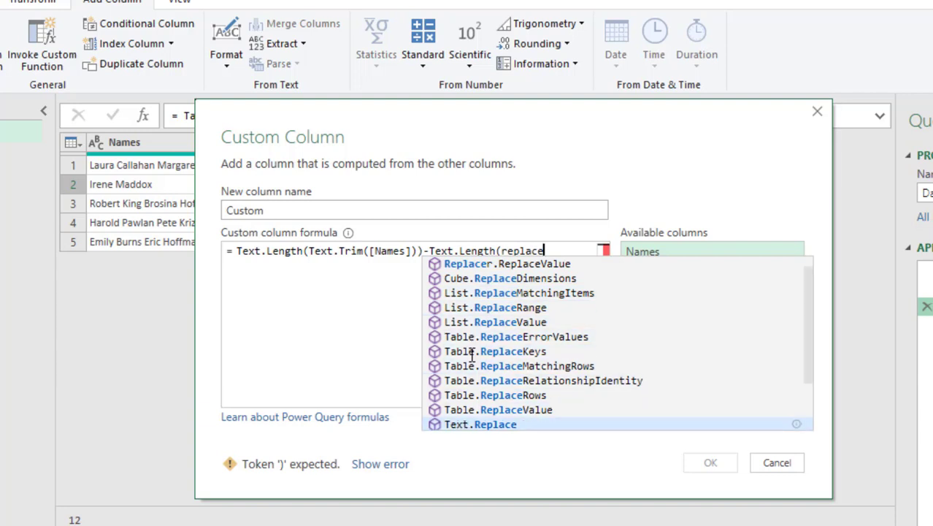
key("Down")
key("Up")
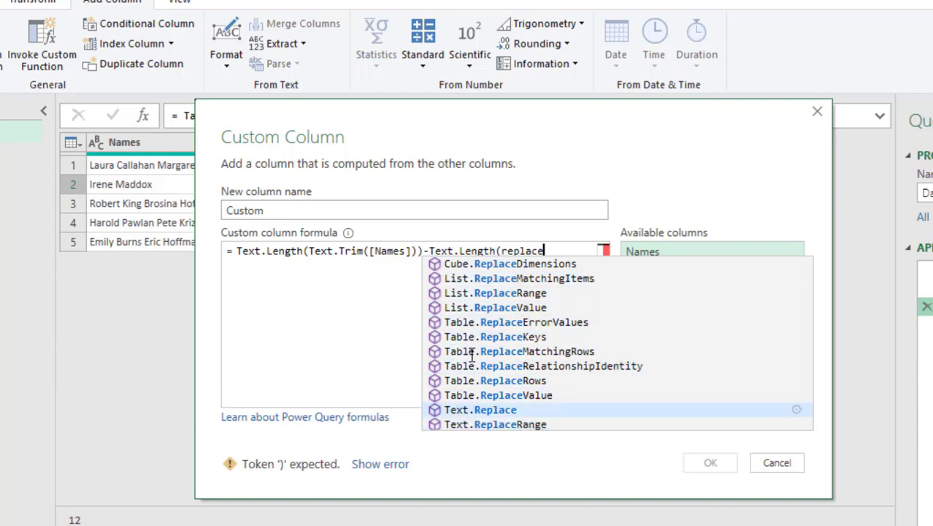
key("Tab")
type("(")
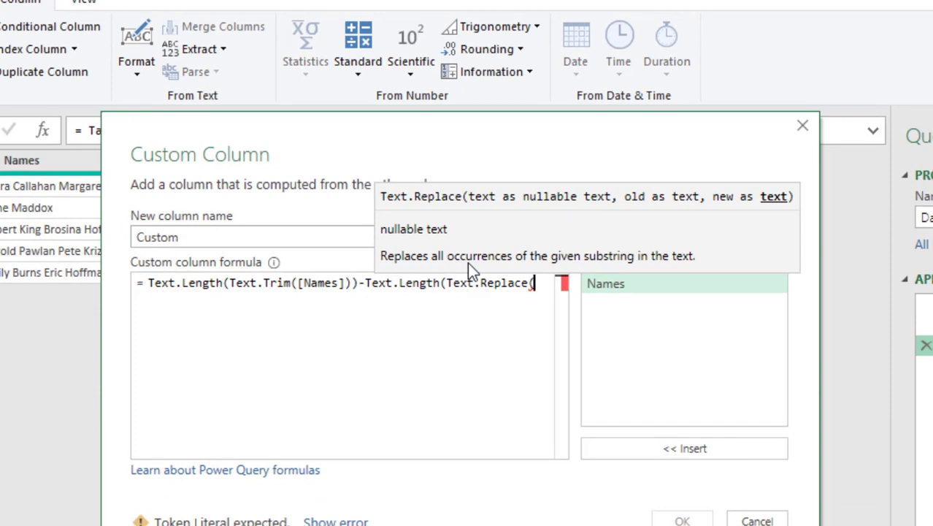
- Add Text.Trim([Names]), as the first argument of Text.Replace
mouse_move(515, 283)
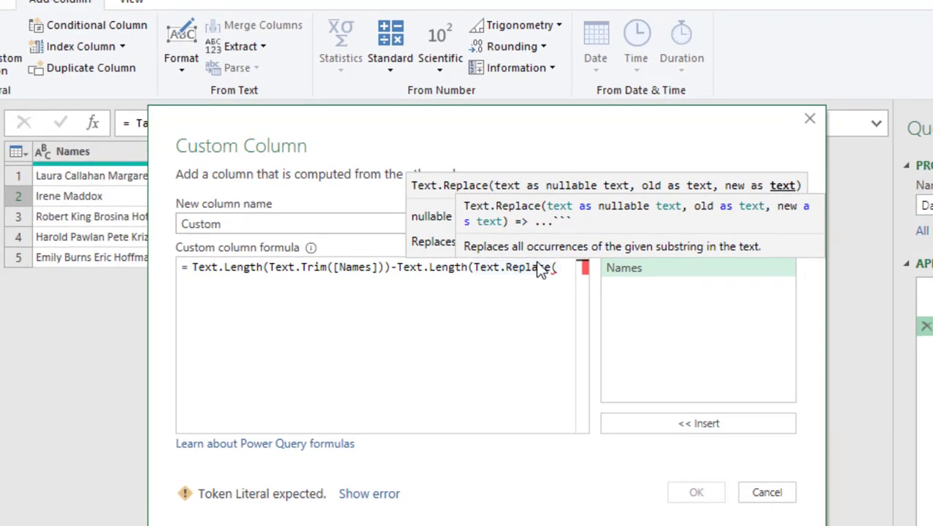
type("trim")
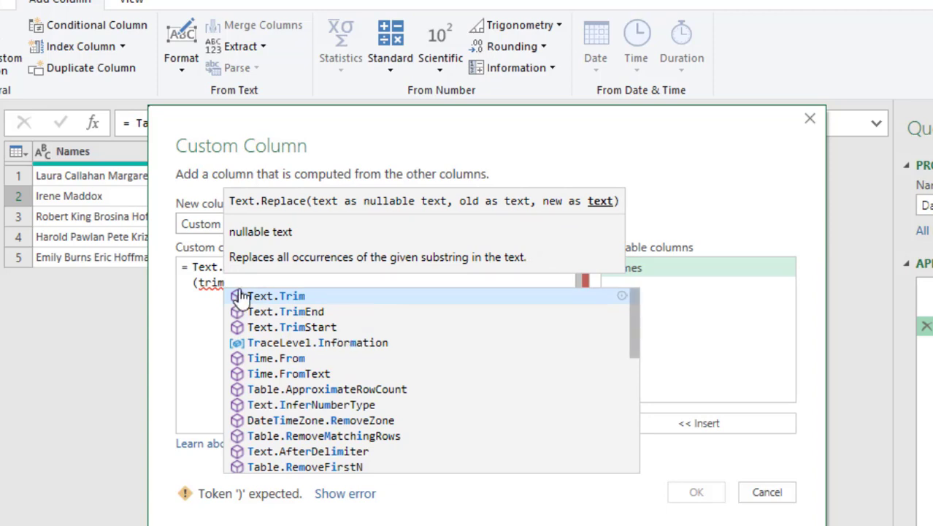
key("Tab")
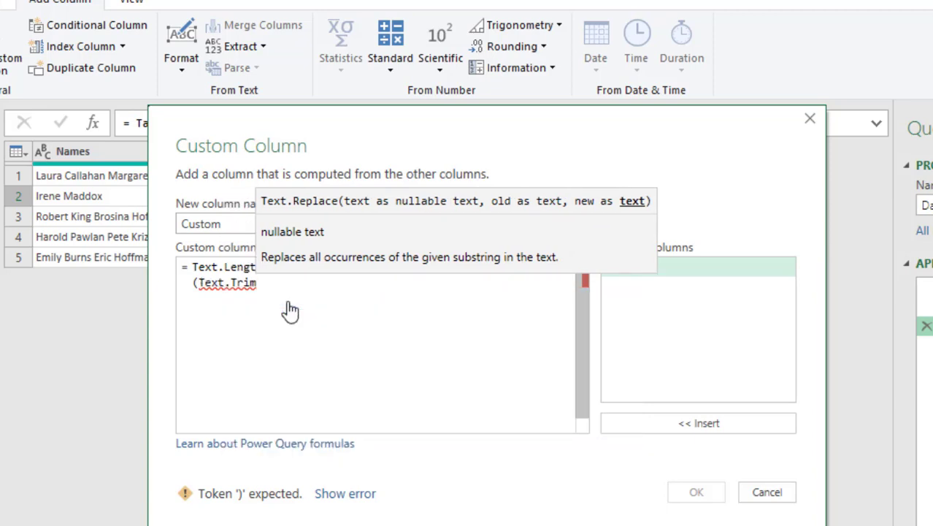
type("(")
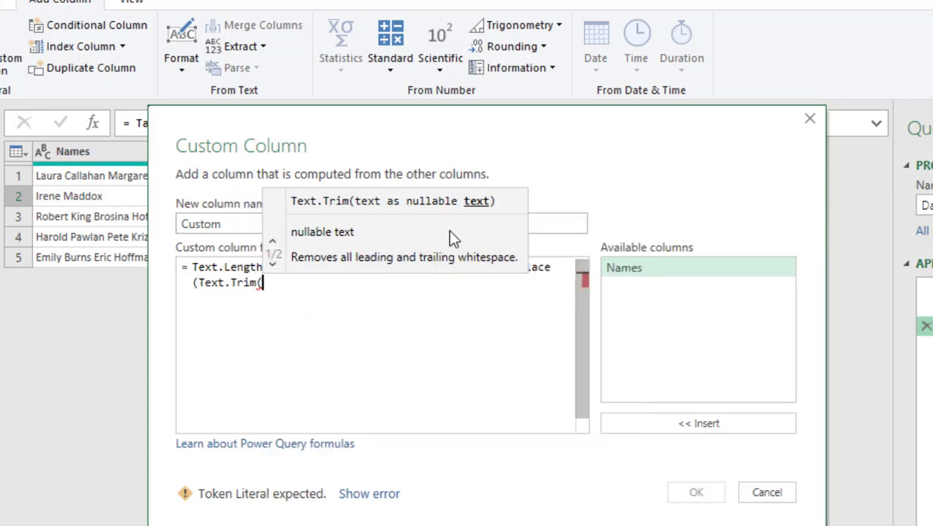
double_click(643, 270)
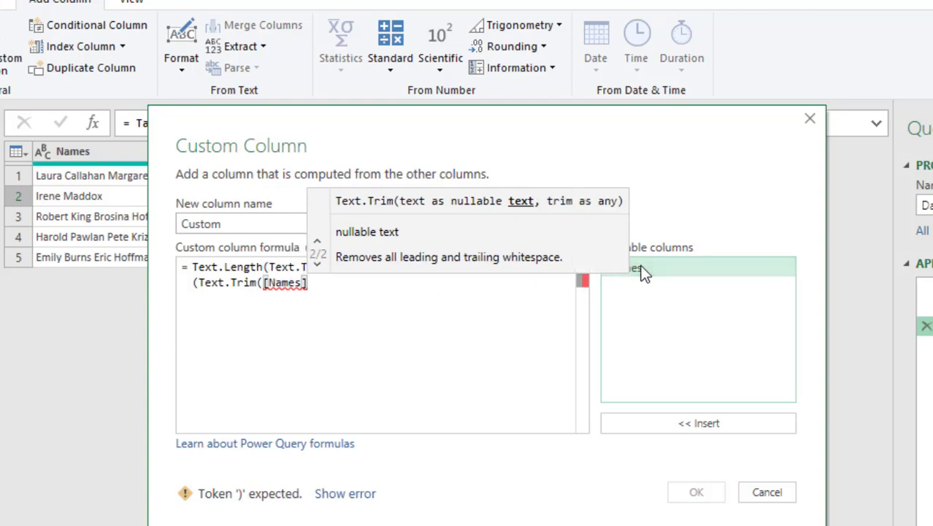
type(")")
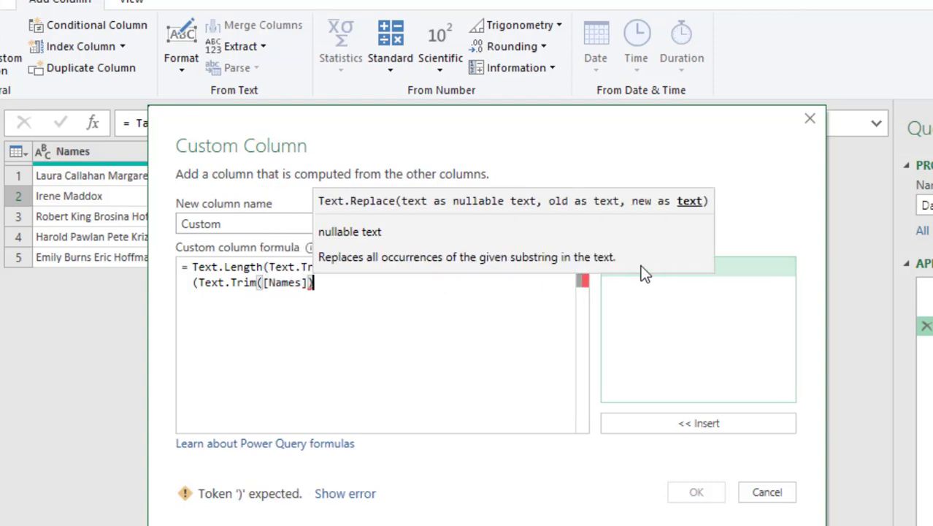
type(",")
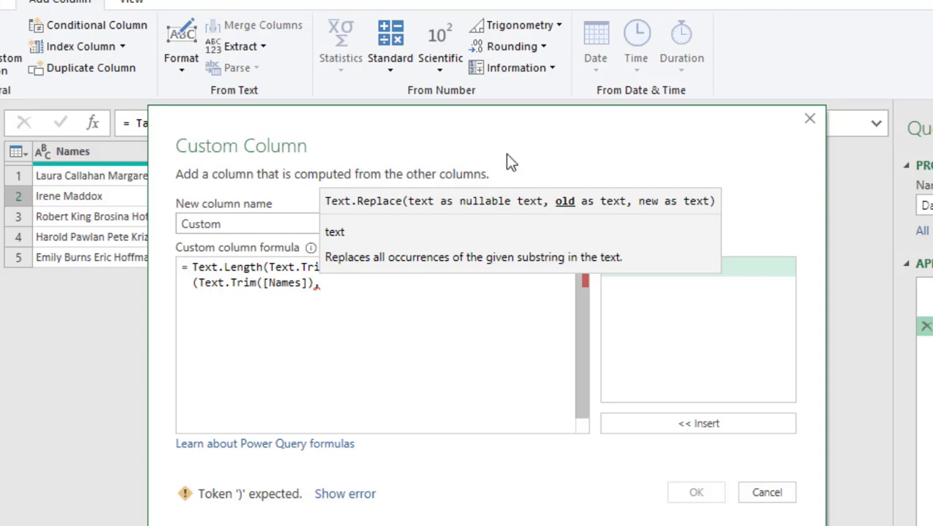
- Give Text.Replace its space and empty-string arguments " ","" to finish the formula
left_click_drag(428, 116, 707, 119)
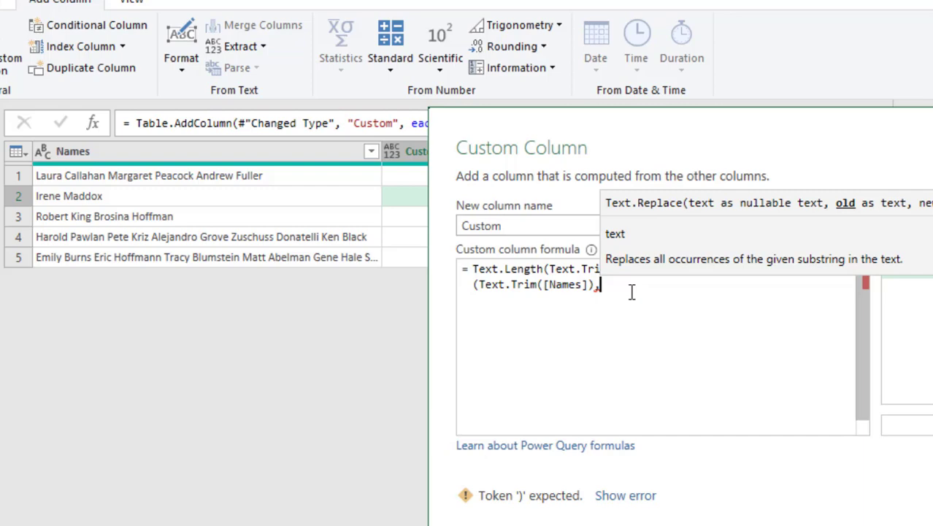
type("\" \"")
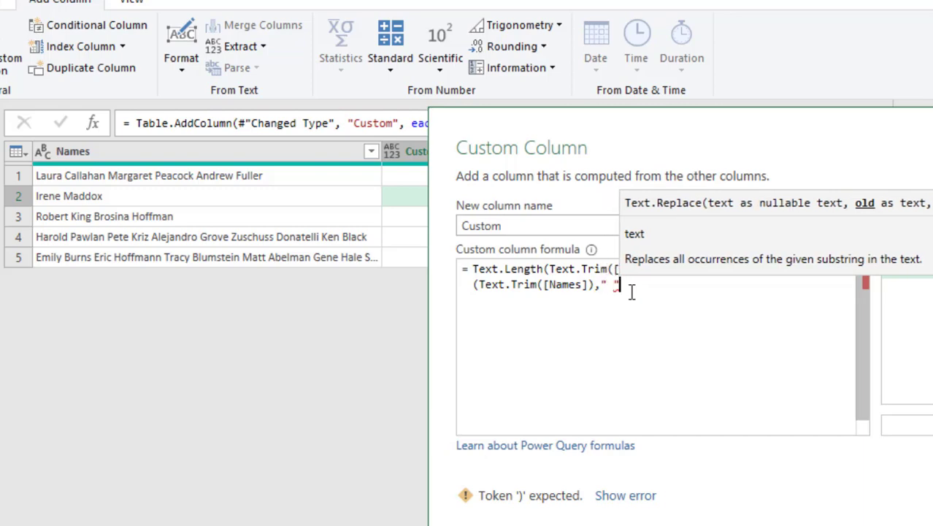
type(",")
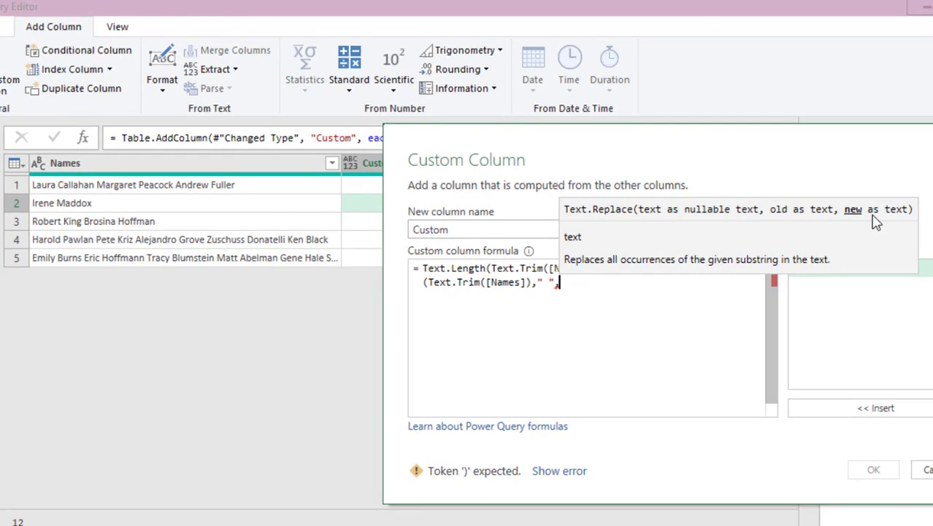
type("\"")
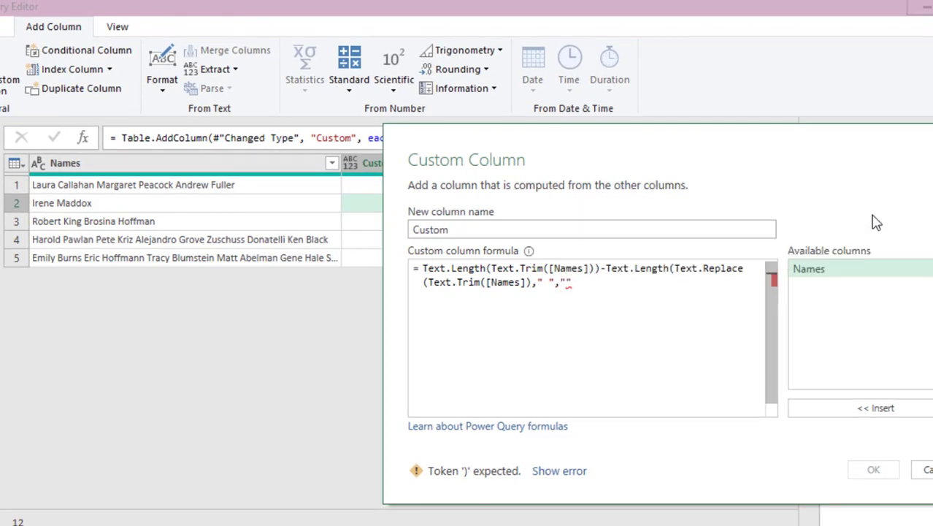
type("\")")
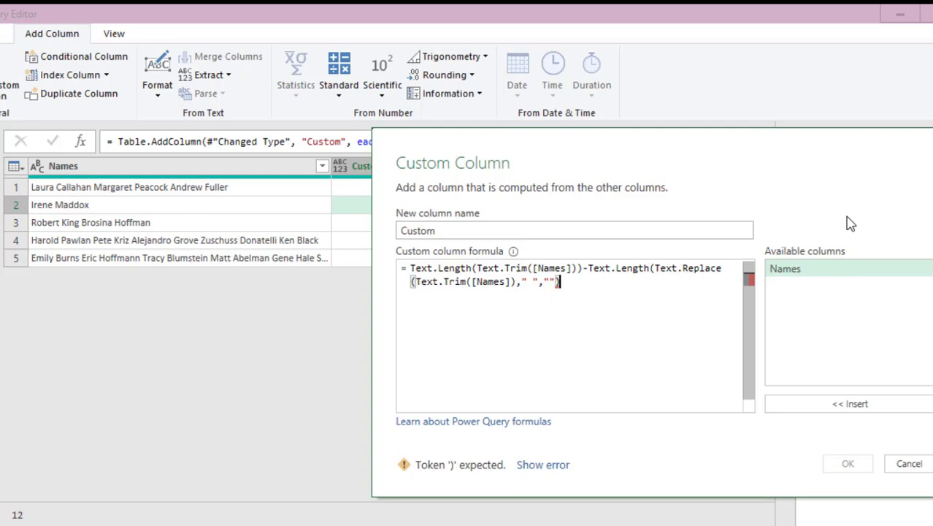
type(")")
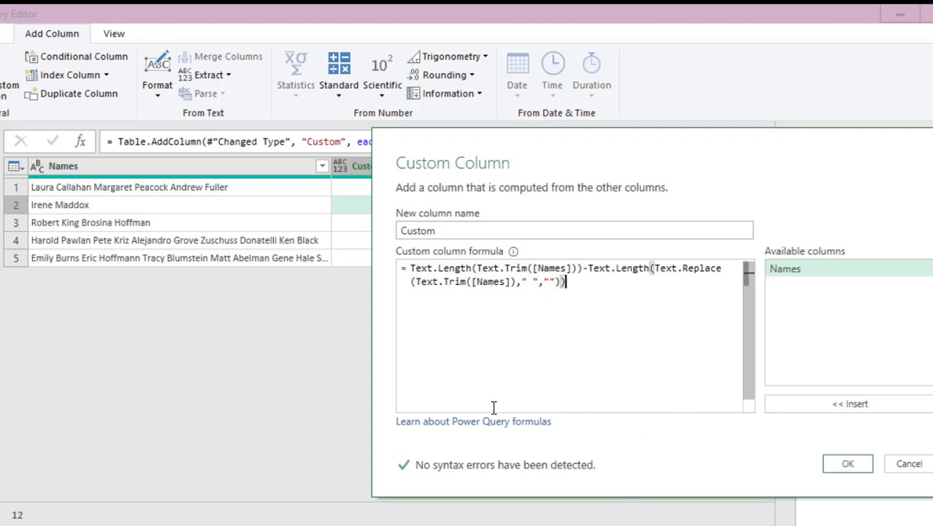
- Apply the edited formula so the Custom column returns space counts 5, 1, 3, 9 and 13
left_click(849, 465)
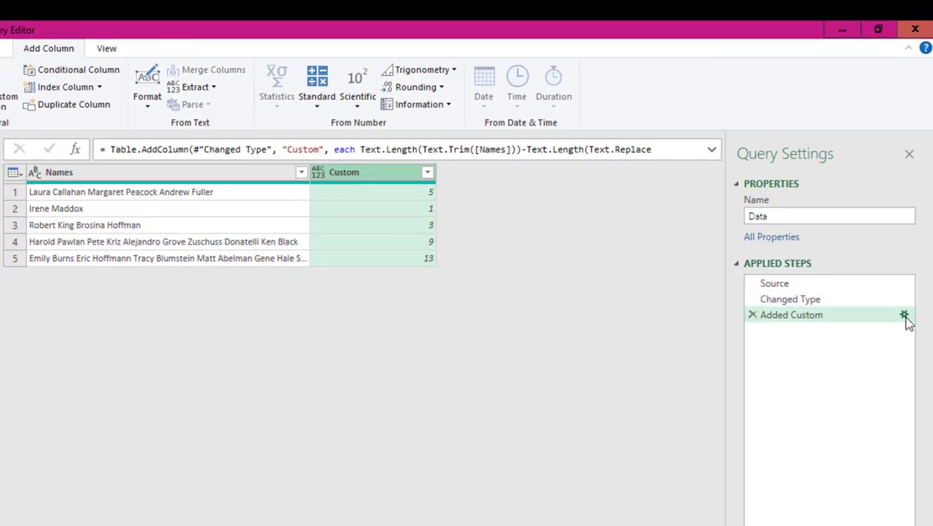
- Append +1 to the Added Custom formula, giving name counts 6, 2, 4, 10 and 14
left_click(904, 316)
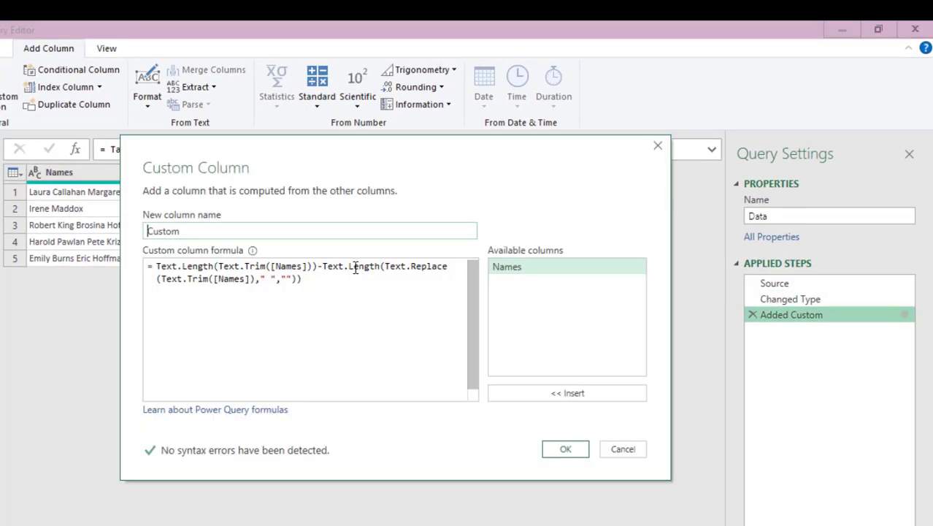
left_click(338, 278)
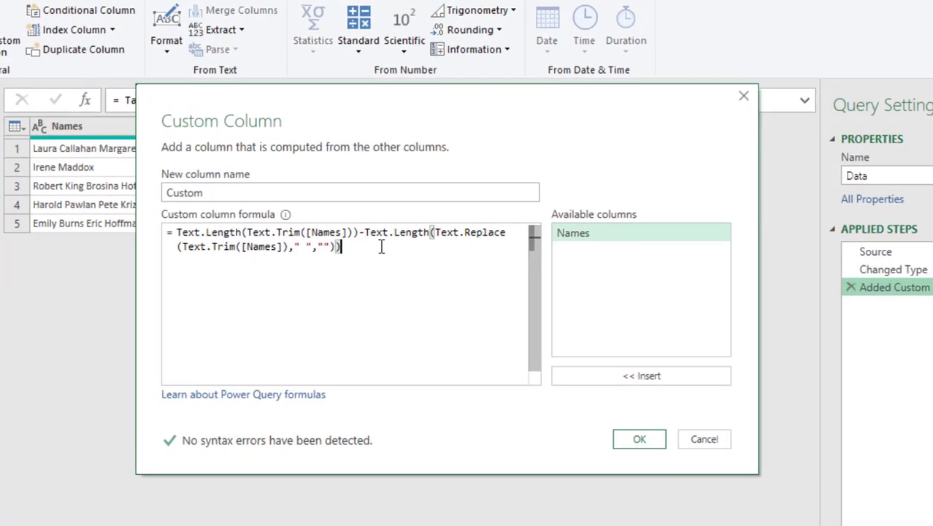
type("+")
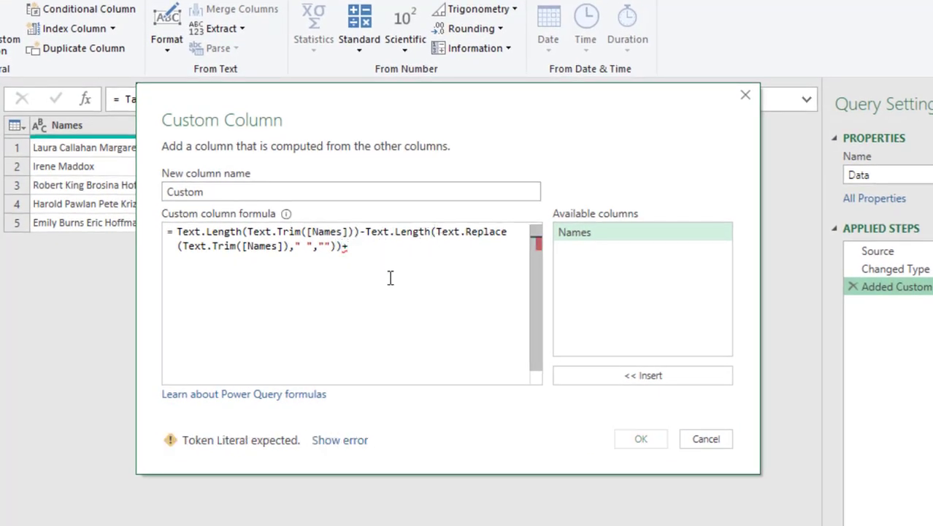
type("1")
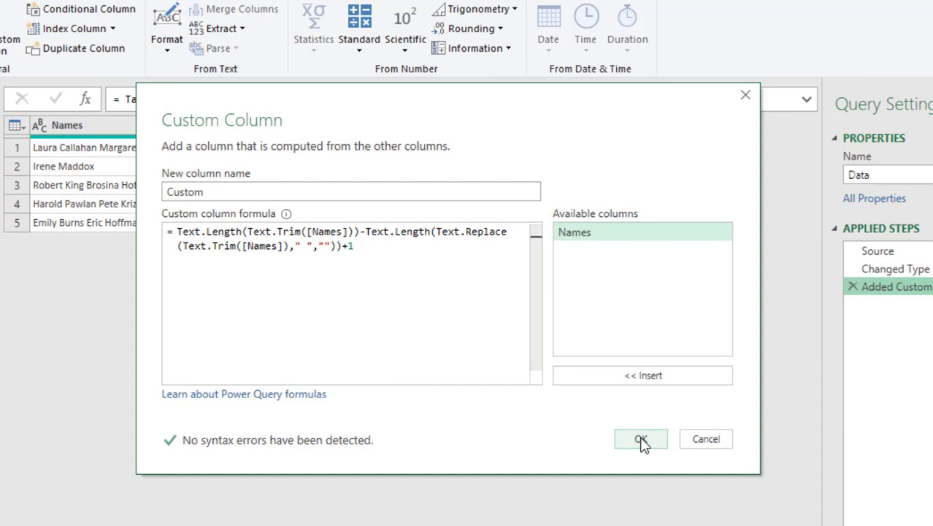
left_click(641, 440)
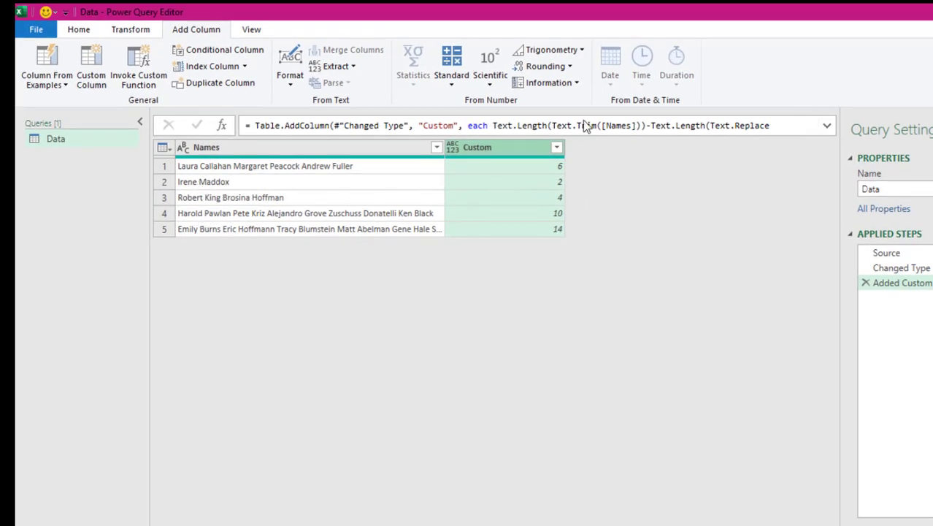
- Rename the Custom column header to 'Count of Names'
double_click(496, 150)
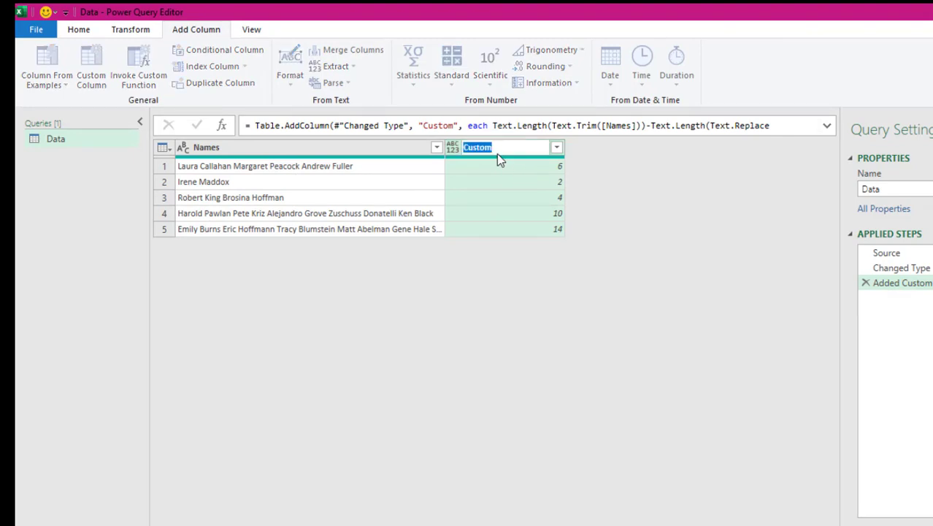
type("Coun")
type("t of wo")
key("BackSpace")
key("BackSpace")
key("BackSpace")
type("Names")
key("Return")
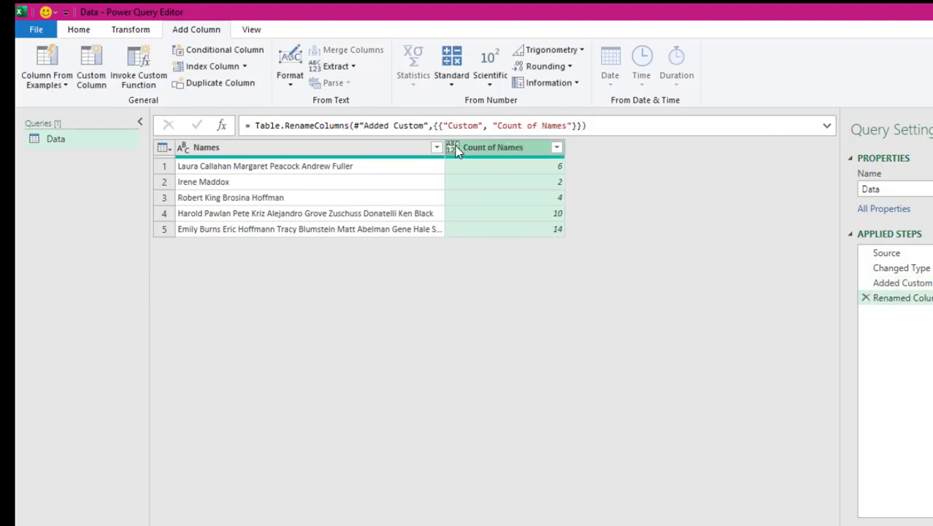
- Load the query via Close & Load To as a Table on a new worksheet, Data (2)
left_click(76, 31)
left_click(42, 82)
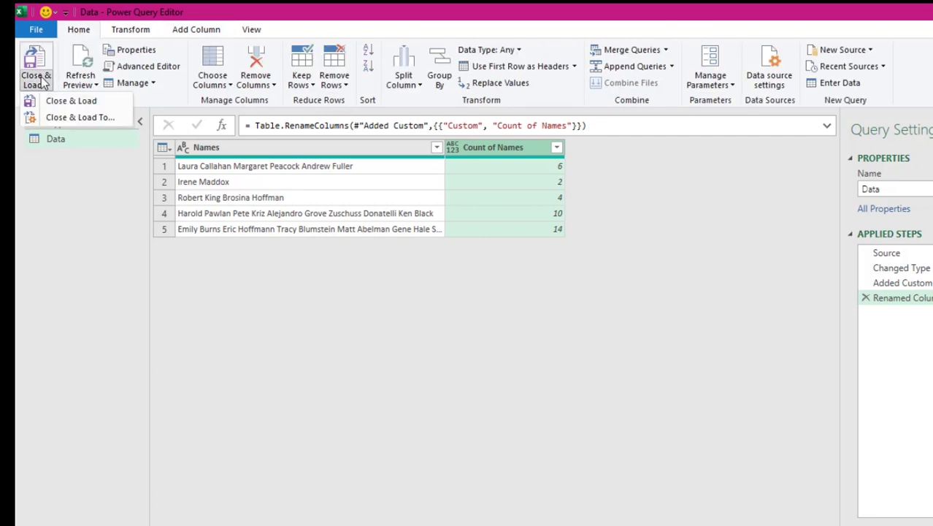
left_click(73, 118)
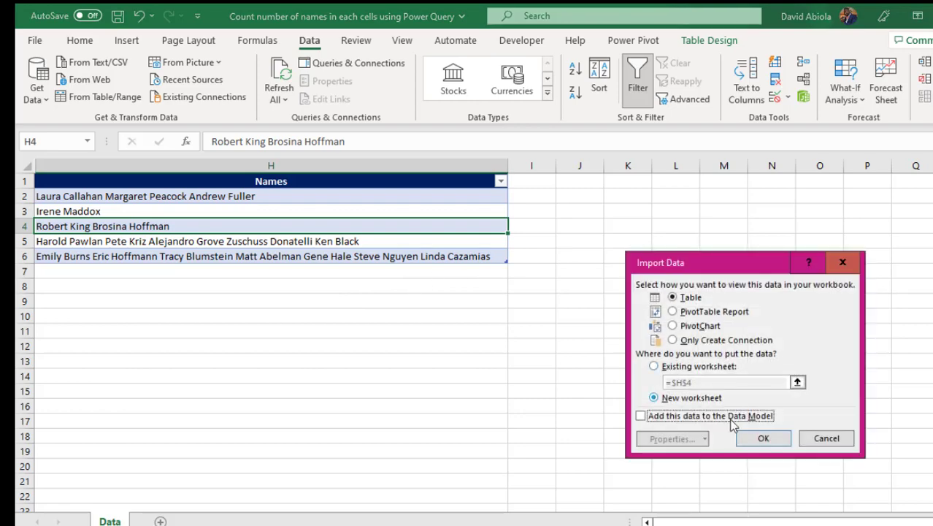
left_click(749, 440)
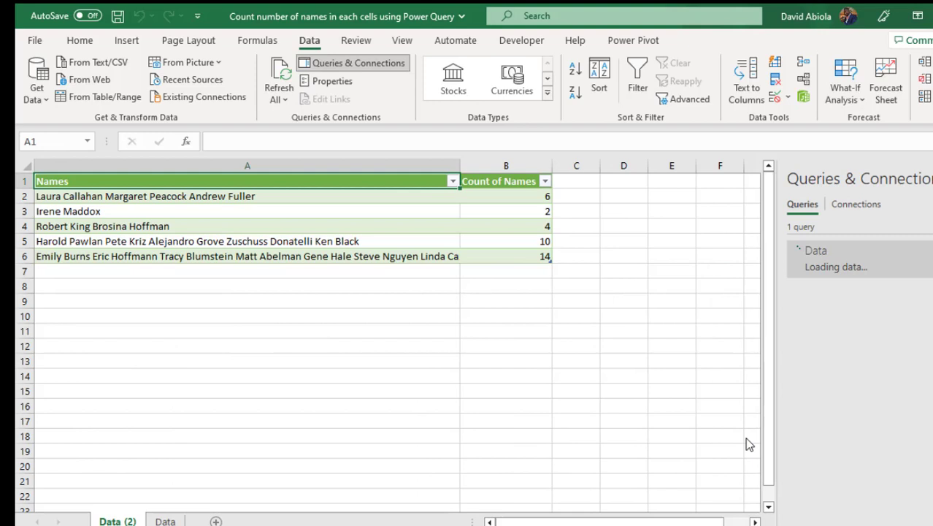
- Check the loaded names and counts, then widen column A so the longest list in A6 fits
left_click(180, 191)
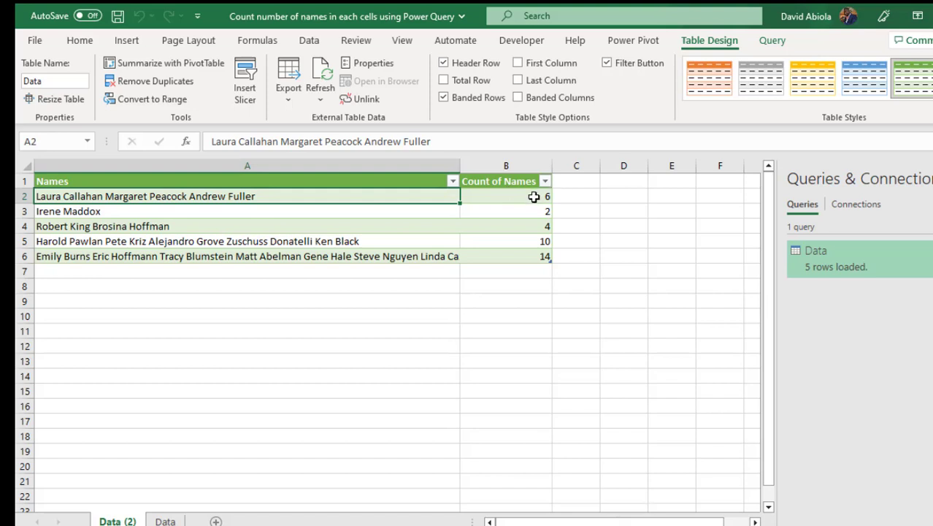
left_click(163, 212)
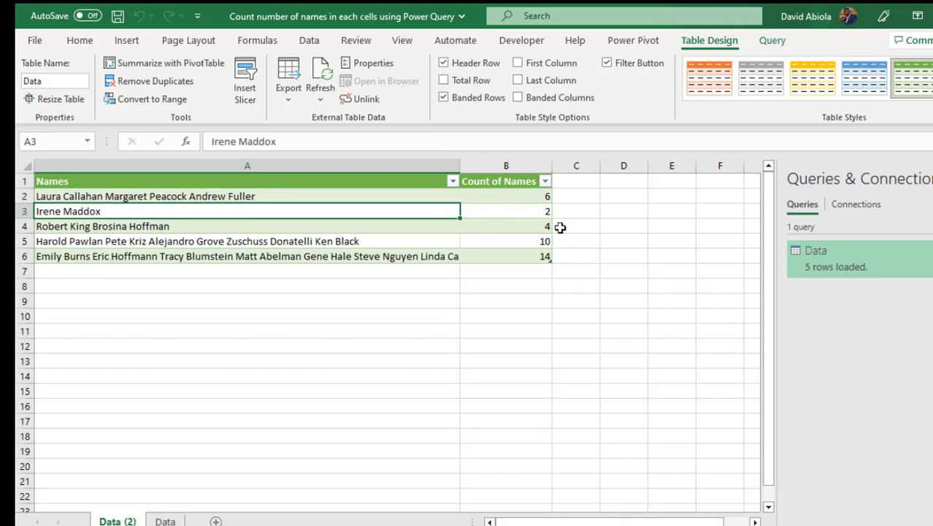
left_click(528, 211)
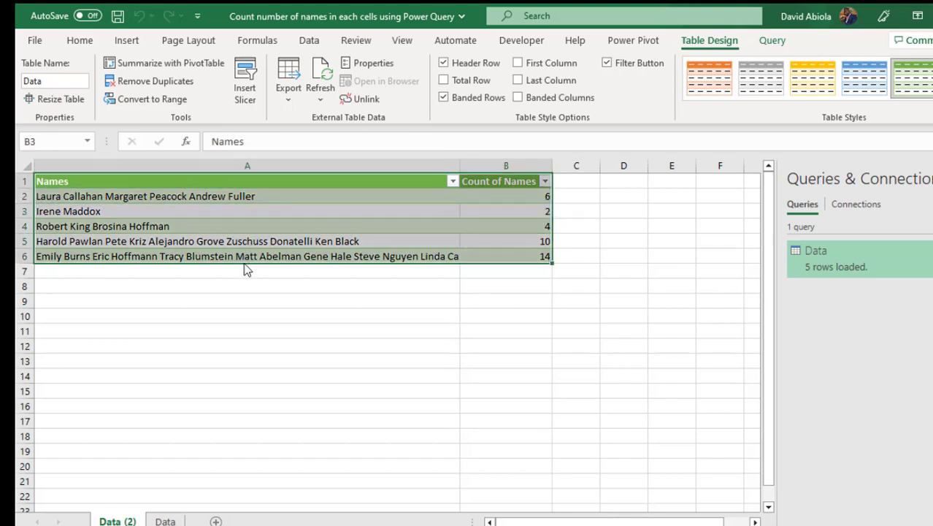
key("ctrl+a")
left_click(245, 260)
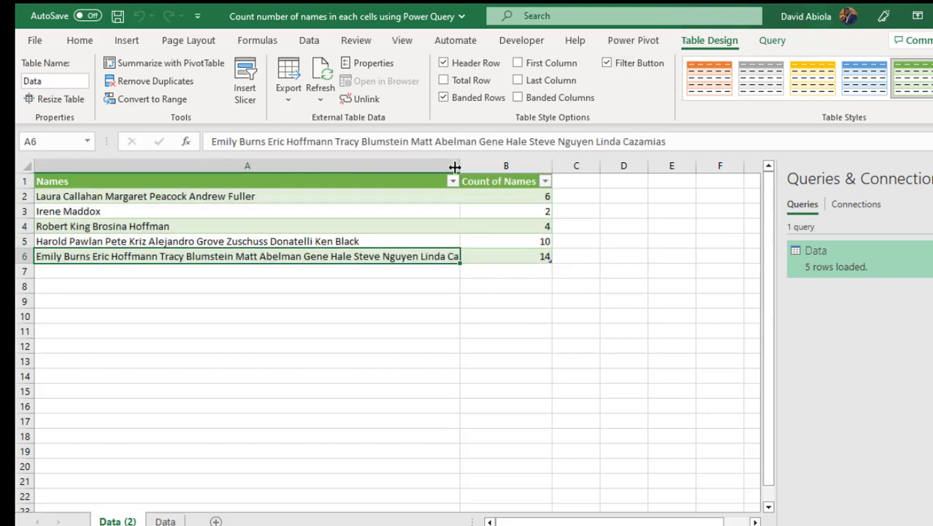
left_click_drag(460, 166, 518, 165)
left_click(580, 257)
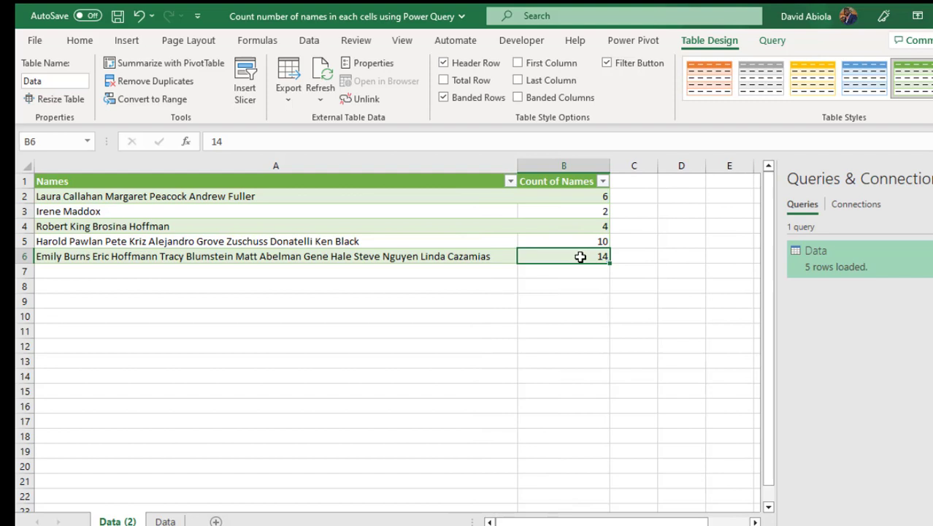